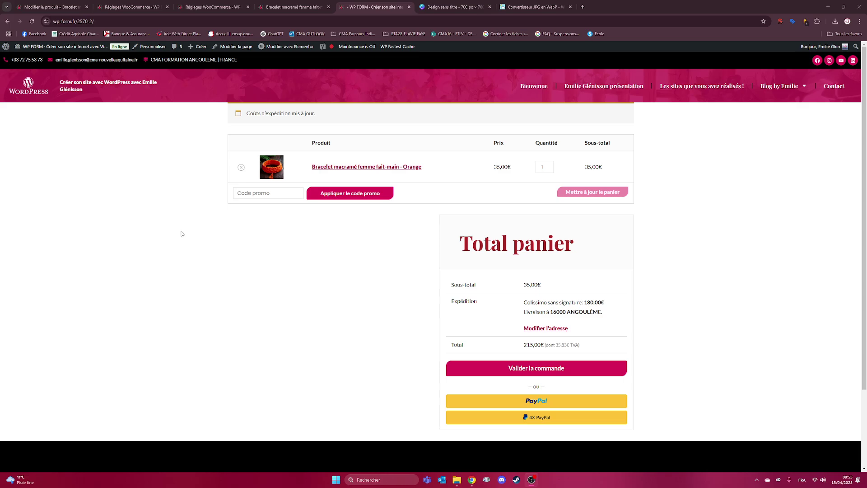
Review the name, identifier and description of the Lourds et encombrants shipping class in the WooCommerce settings without changing them
{"action": "left_click", "coordinate": [205, 8]}
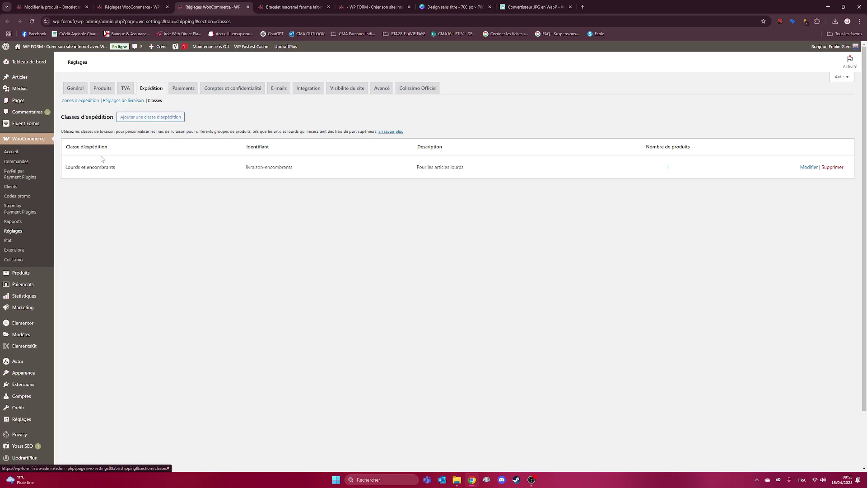
{"action": "left_click", "coordinate": [808, 169]}
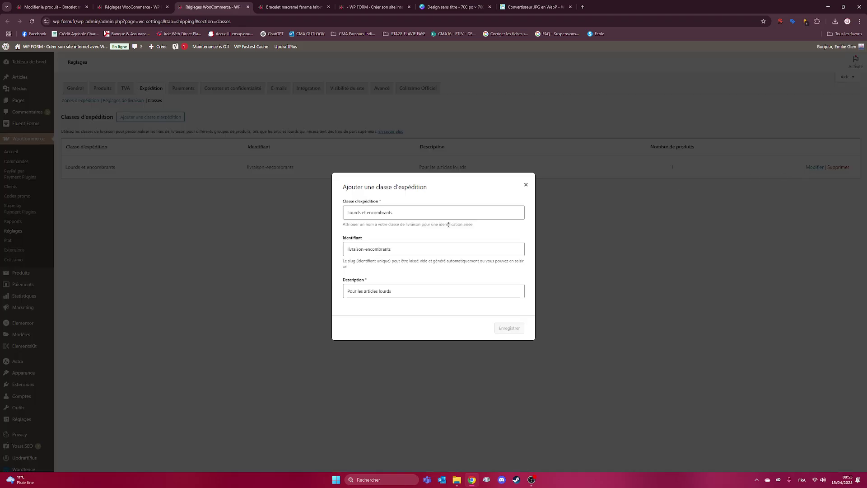
{"action": "triple_click", "coordinate": [397, 216]}
{"action": "key", "text": "Tab"}
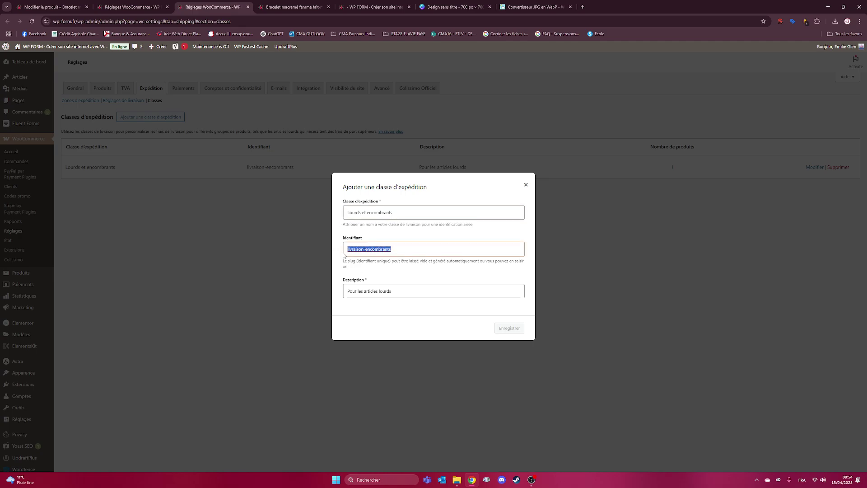
{"action": "left_click", "coordinate": [355, 259]}
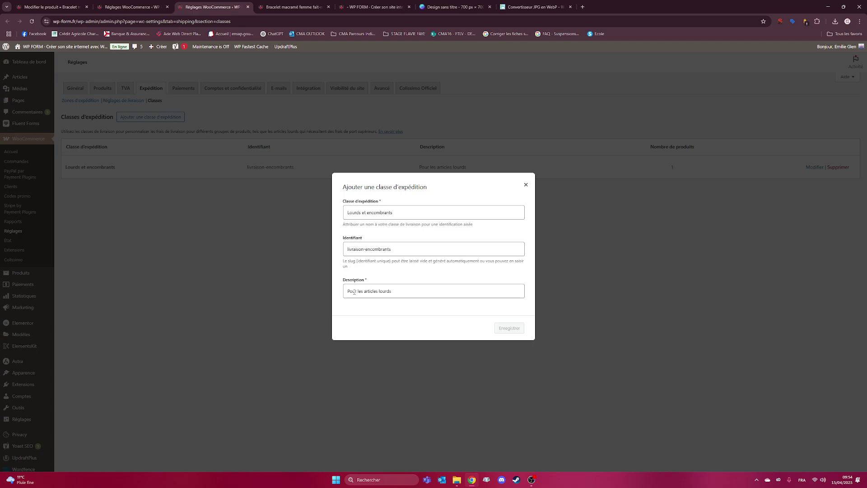
{"action": "left_click_drag", "start_coordinate": [368, 291], "coordinate": [397, 292]}
{"action": "left_click", "coordinate": [397, 292]}
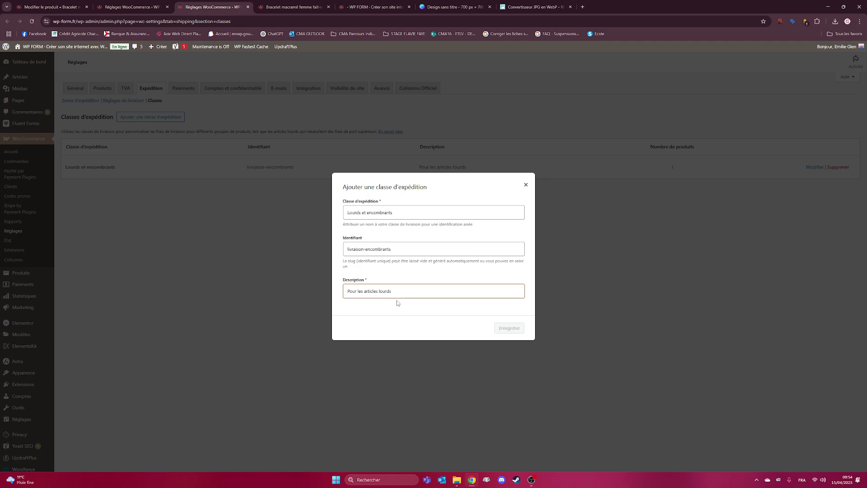
{"action": "left_click", "coordinate": [526, 187]}
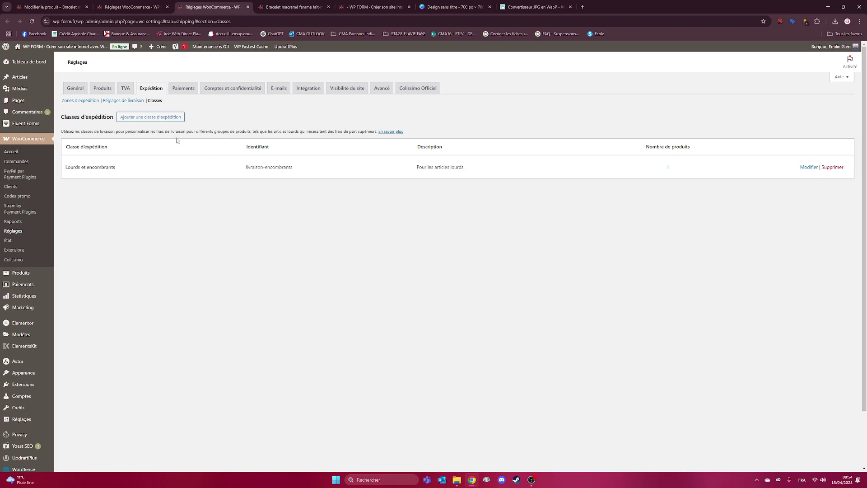
Remove Lourds et encombrants from the excluded shipping classes of the Colissimo relais method in Zone France
{"action": "left_click", "coordinate": [79, 106]}
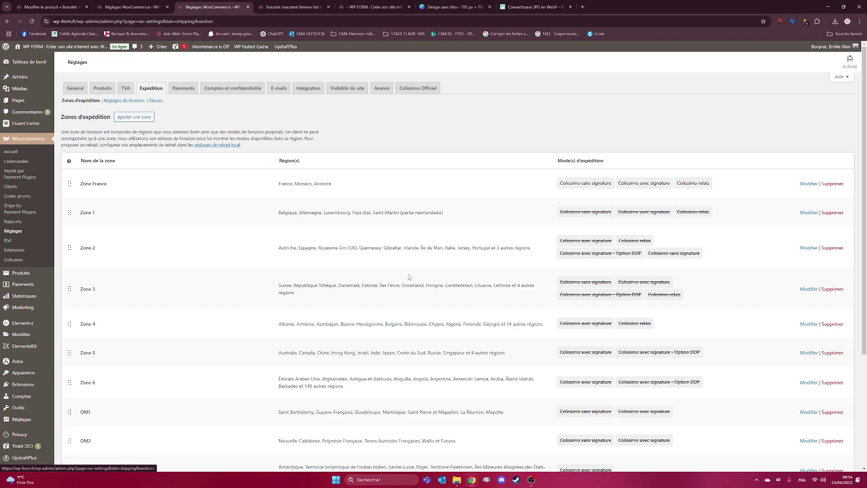
{"action": "scroll", "coordinate": [440, 270], "scroll_direction": "down", "scroll_amount": 4}
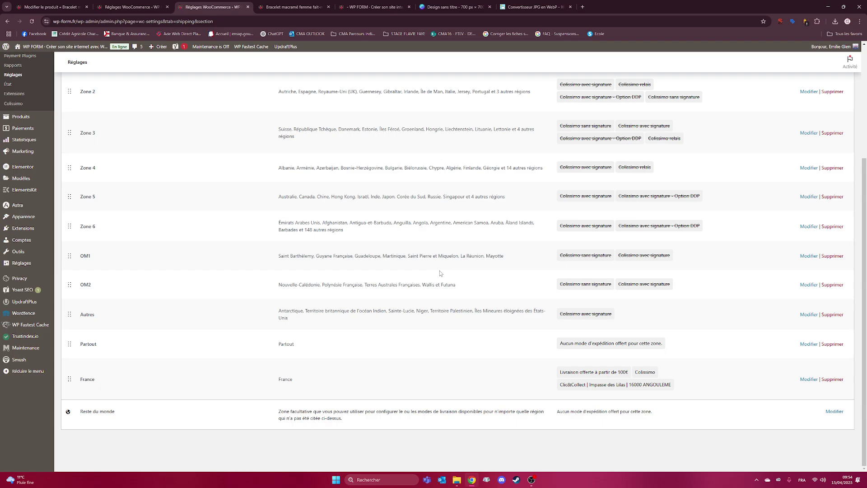
{"action": "scroll", "coordinate": [440, 272], "scroll_direction": "up", "scroll_amount": 4}
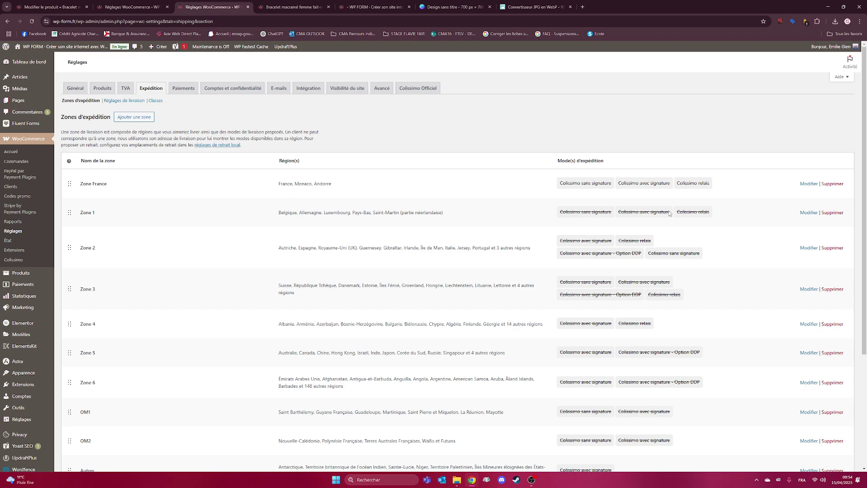
{"action": "left_click", "coordinate": [808, 185]}
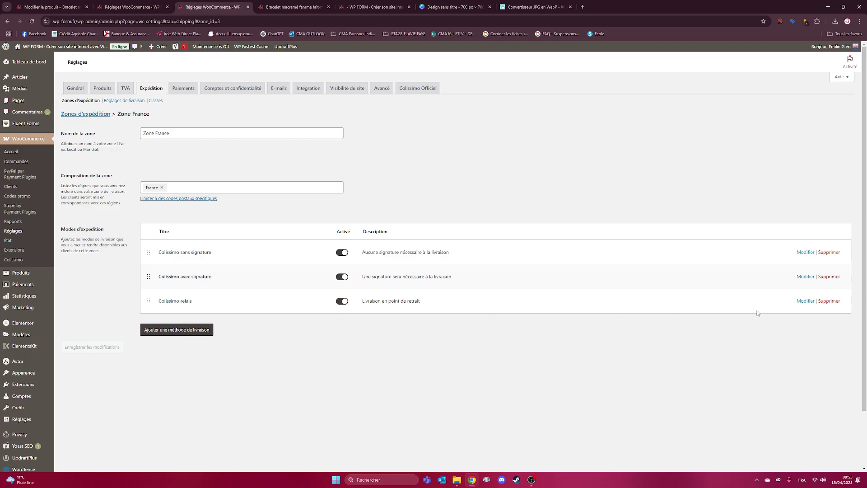
{"action": "left_click", "coordinate": [802, 302]}
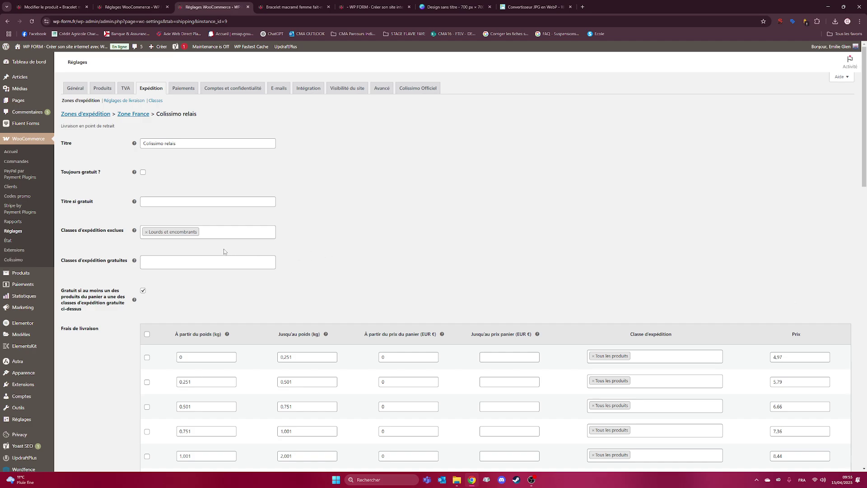
{"action": "left_click", "coordinate": [147, 233]}
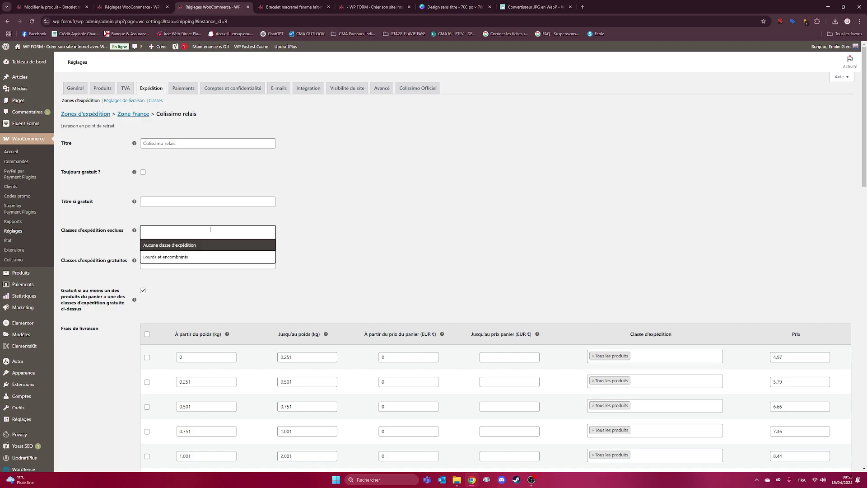
{"action": "left_click", "coordinate": [317, 240]}
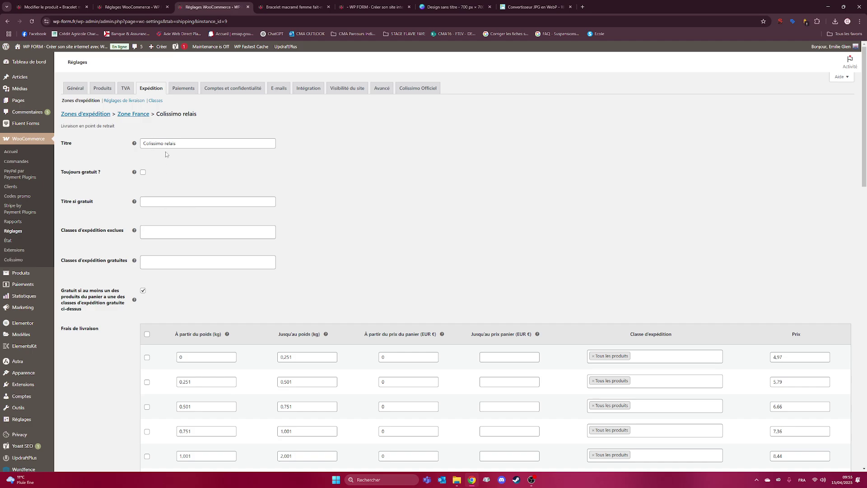
Add a rate bracket at the end of the Colissimo relais shipping fees with a maximum weight of 1500 kg
{"action": "scroll", "coordinate": [117, 256], "scroll_direction": "down", "scroll_amount": 2}
{"action": "scroll", "coordinate": [201, 294], "scroll_direction": "down", "scroll_amount": 2}
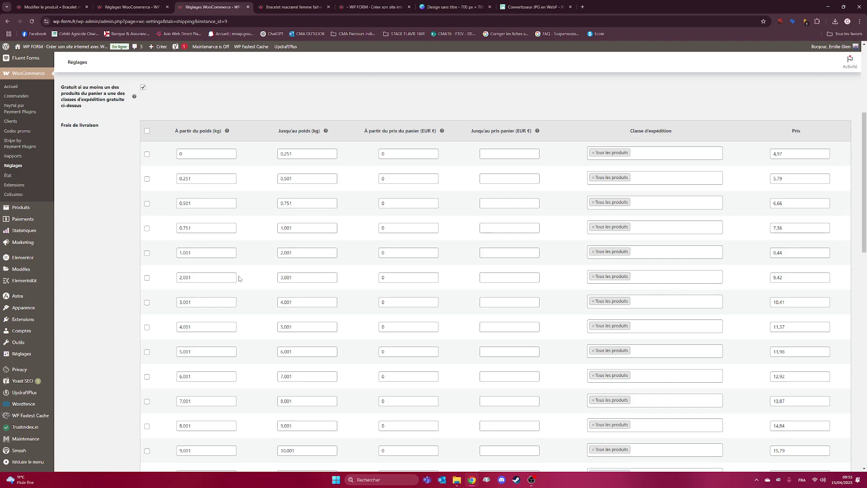
{"action": "scroll", "coordinate": [225, 272], "scroll_direction": "up", "scroll_amount": 1}
{"action": "scroll", "coordinate": [225, 272], "scroll_direction": "down", "scroll_amount": 3}
{"action": "scroll", "coordinate": [226, 273], "scroll_direction": "down", "scroll_amount": 10}
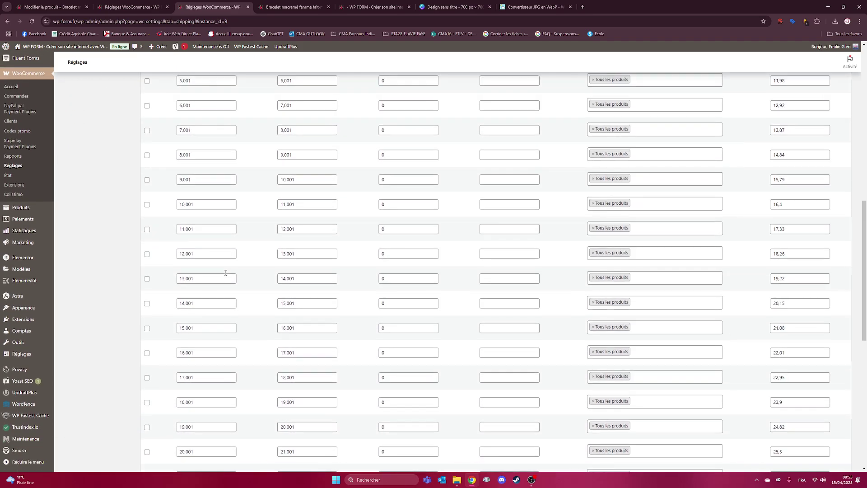
{"action": "scroll", "coordinate": [226, 274], "scroll_direction": "down", "scroll_amount": 1}
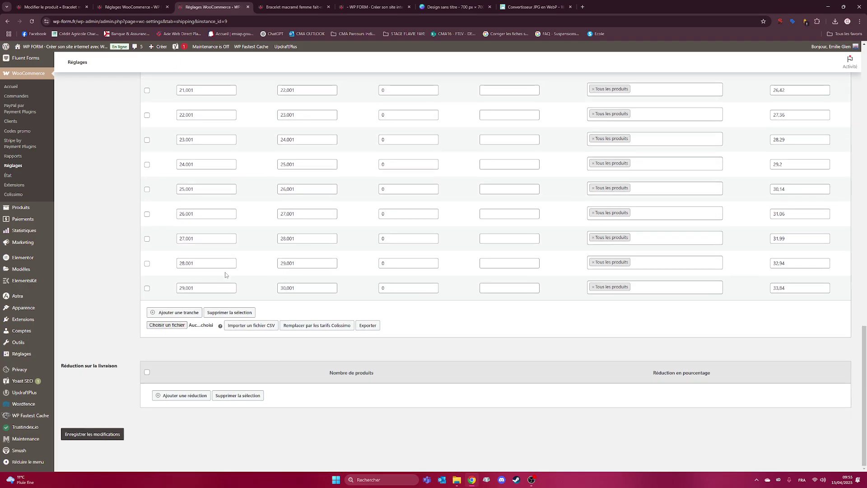
{"action": "left_click", "coordinate": [179, 313]}
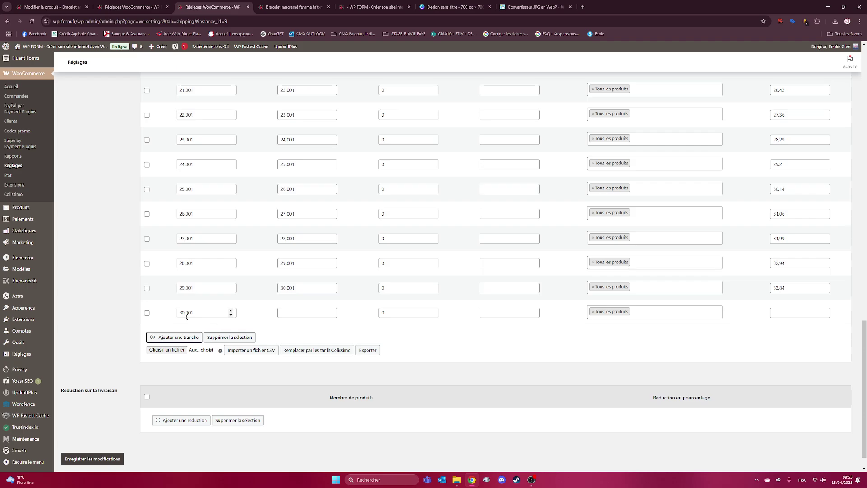
{"action": "left_click", "coordinate": [290, 314]}
{"action": "type", "text": "1"}
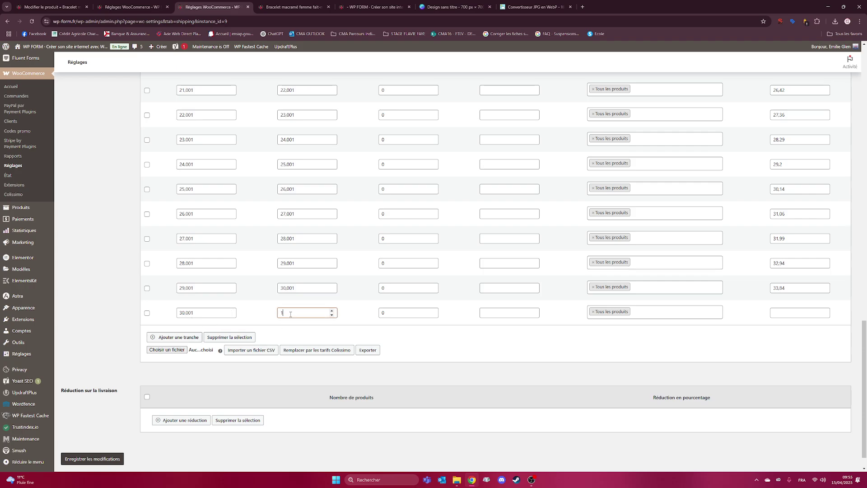
{"action": "type", "text": "500"}
Assign the new bracket to the Lourds et encombrants class at a price of 150, save the changes and return to Zone France
{"action": "left_click", "coordinate": [593, 312]}
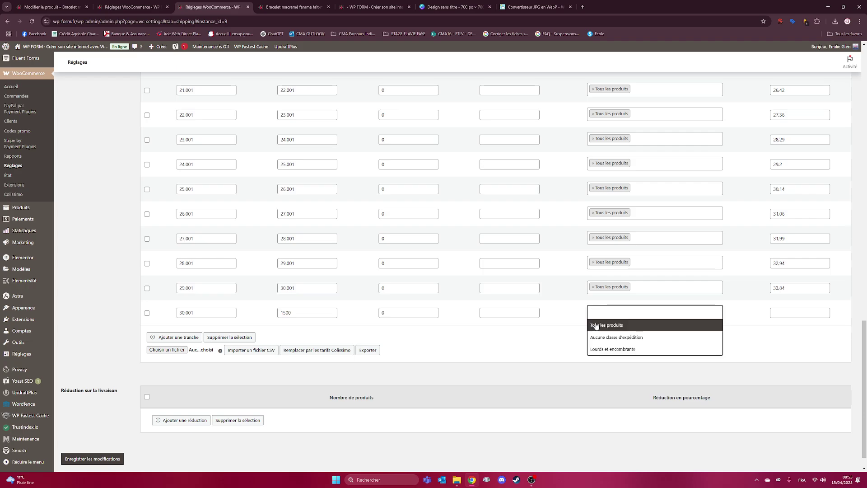
{"action": "left_click", "coordinate": [598, 351]}
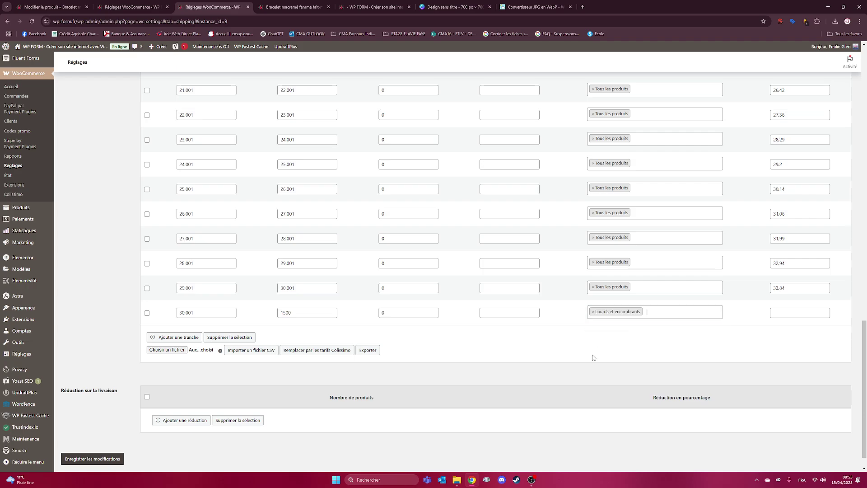
{"action": "left_click", "coordinate": [779, 312]}
{"action": "type", "text": "150"}
{"action": "left_click", "coordinate": [108, 459]}
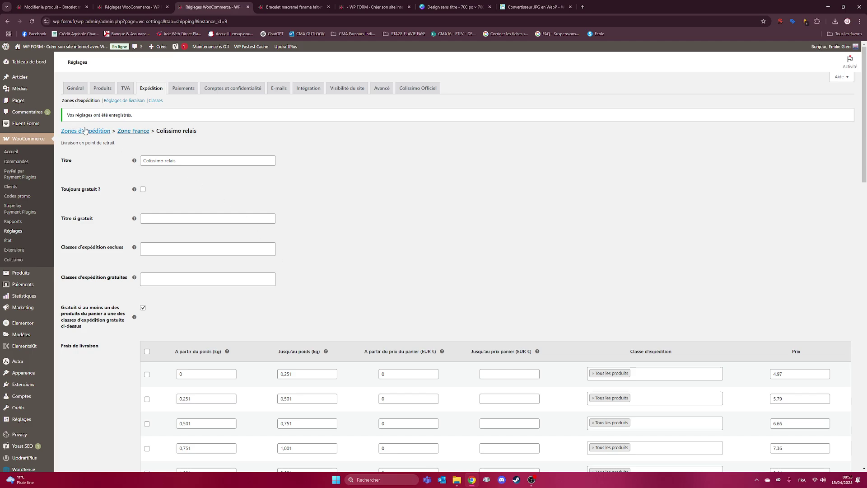
{"action": "left_click", "coordinate": [121, 132]}
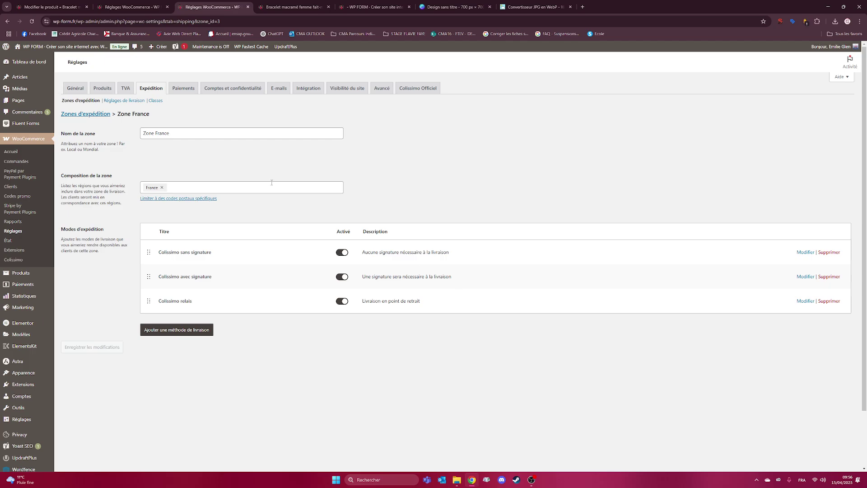
Check the weight and shipping class in the macramé bracelet's product data, keeping Lourds et encombrants selected
{"action": "left_click", "coordinate": [50, 8]}
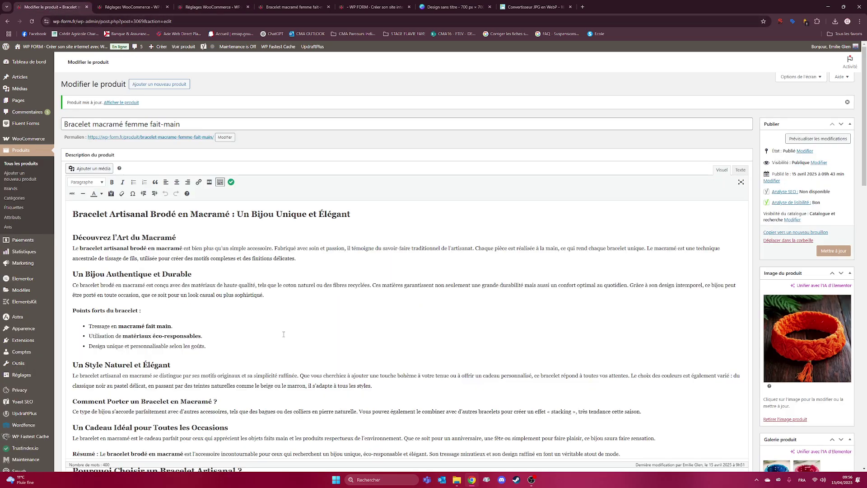
{"action": "scroll", "coordinate": [254, 313], "scroll_direction": "down", "scroll_amount": 20}
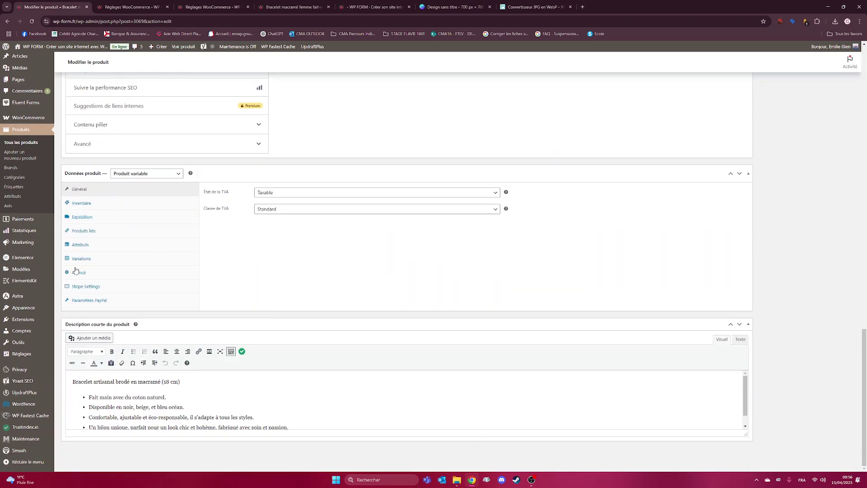
{"action": "left_click", "coordinate": [91, 218]}
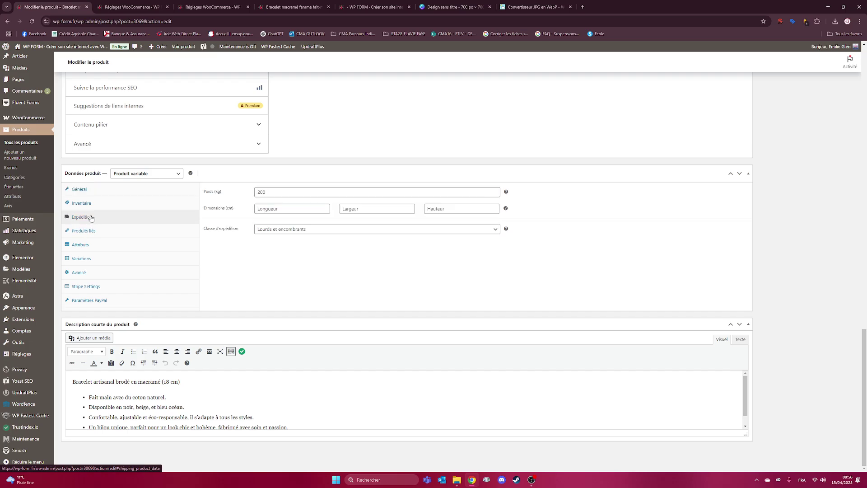
{"action": "key", "text": "Tab"}
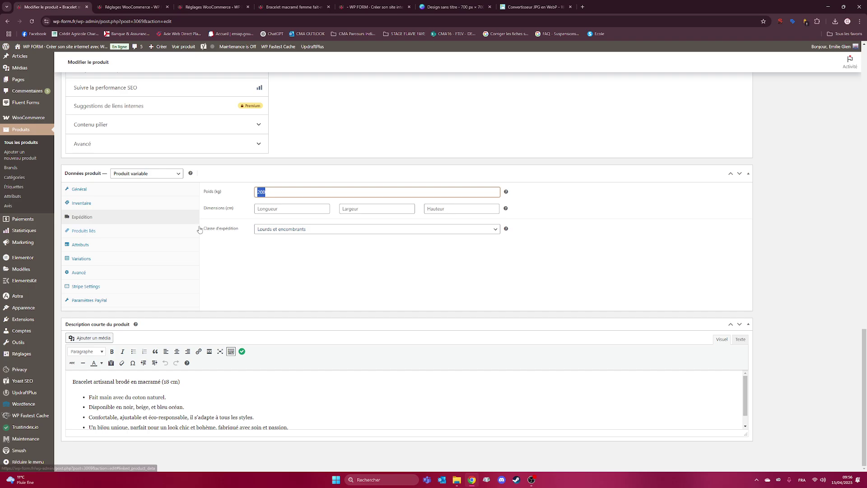
{"action": "left_click", "coordinate": [303, 232]}
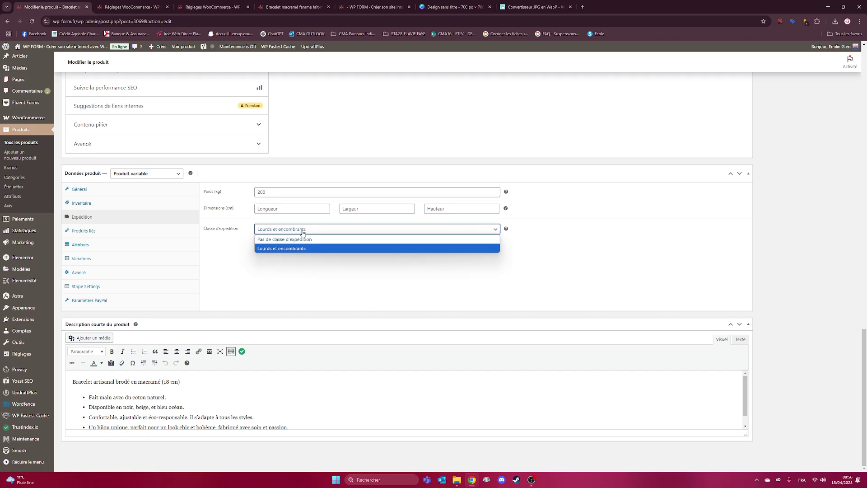
{"action": "left_click", "coordinate": [273, 251]}
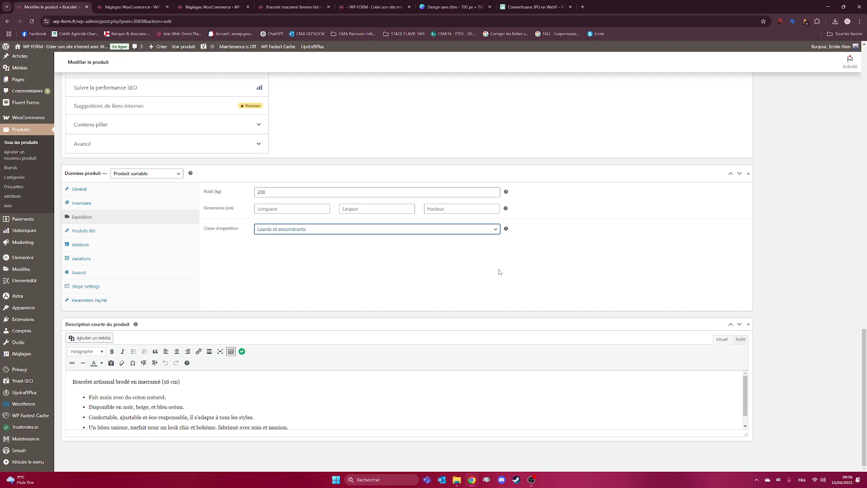
{"action": "scroll", "coordinate": [658, 235], "scroll_direction": "up", "scroll_amount": 7}
{"action": "scroll", "coordinate": [659, 234], "scroll_direction": "up", "scroll_amount": 10}
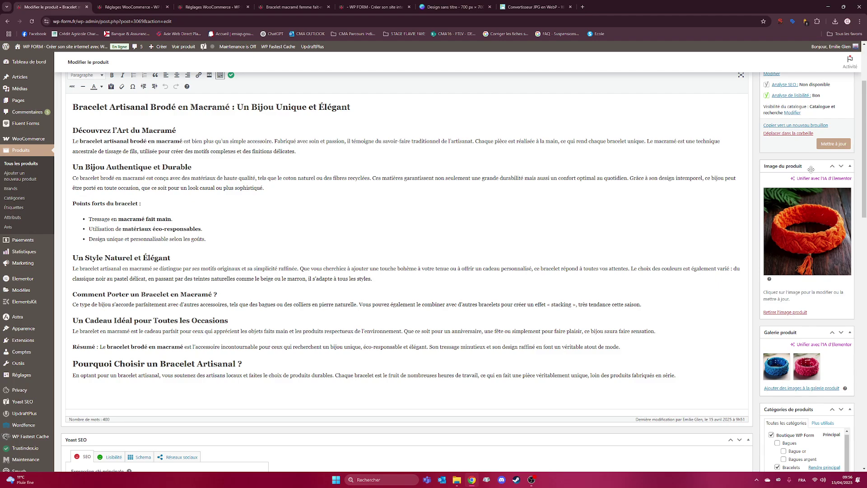
{"action": "scroll", "coordinate": [660, 219], "scroll_direction": "up", "scroll_amount": 3}
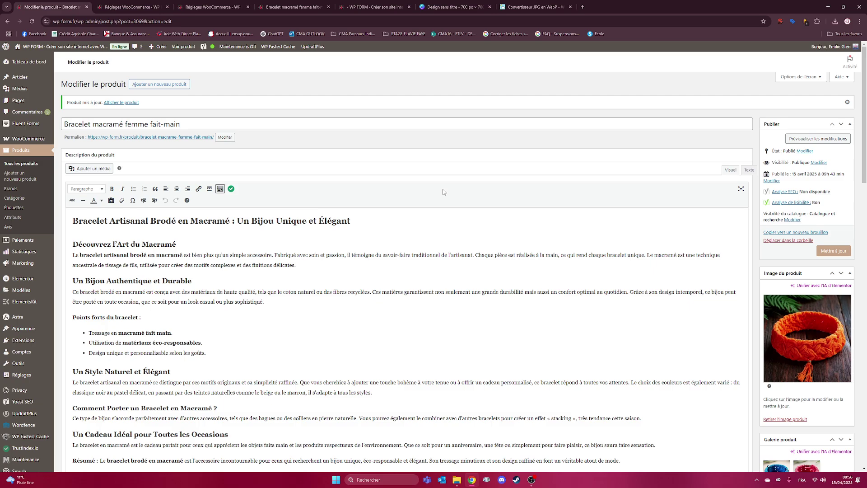
Add the Bleu variation of the macramé bracelet to the cart and check the shipping cost in the cart totals
{"action": "left_click", "coordinate": [308, 3]}
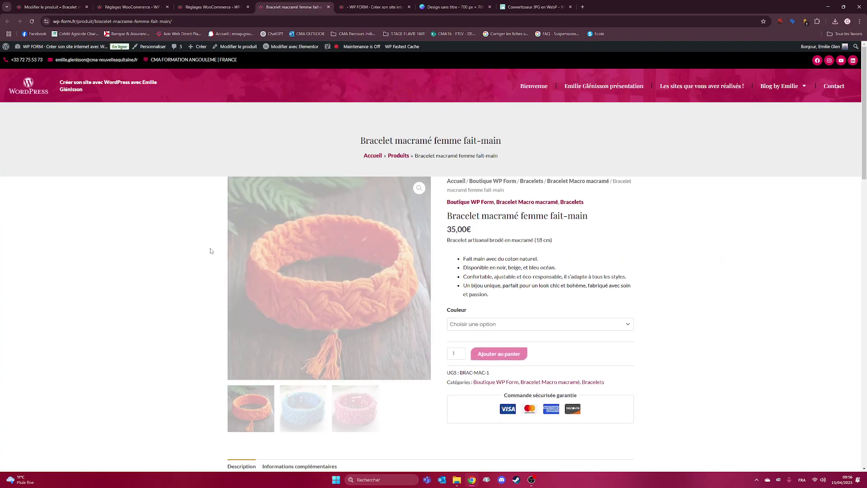
{"action": "left_click", "coordinate": [474, 324]}
{"action": "left_click", "coordinate": [463, 369]}
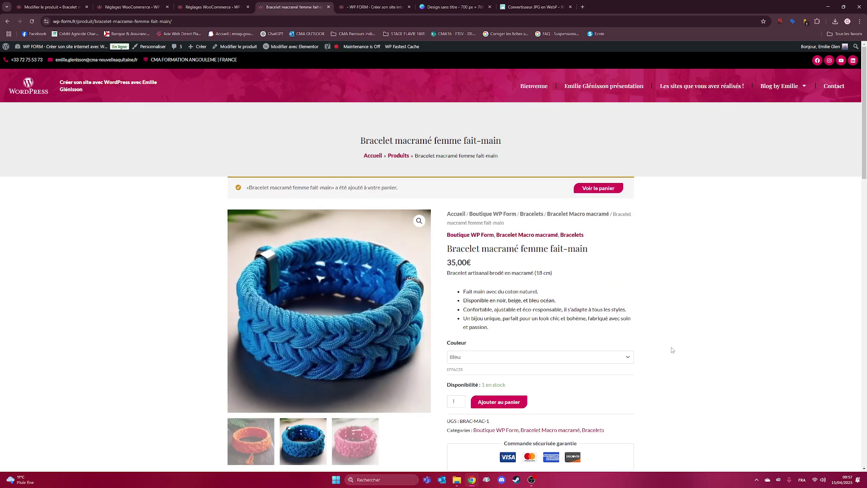
{"action": "left_click", "coordinate": [592, 188]}
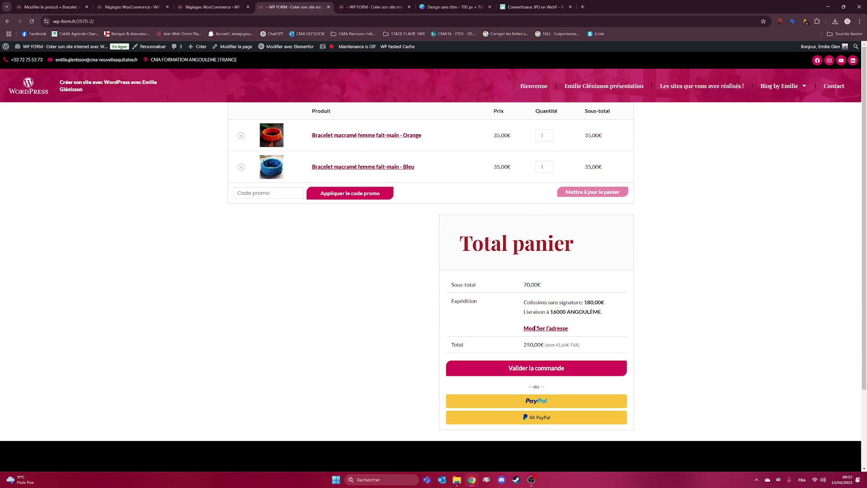
{"action": "left_click_drag", "start_coordinate": [552, 312], "coordinate": [606, 304]}
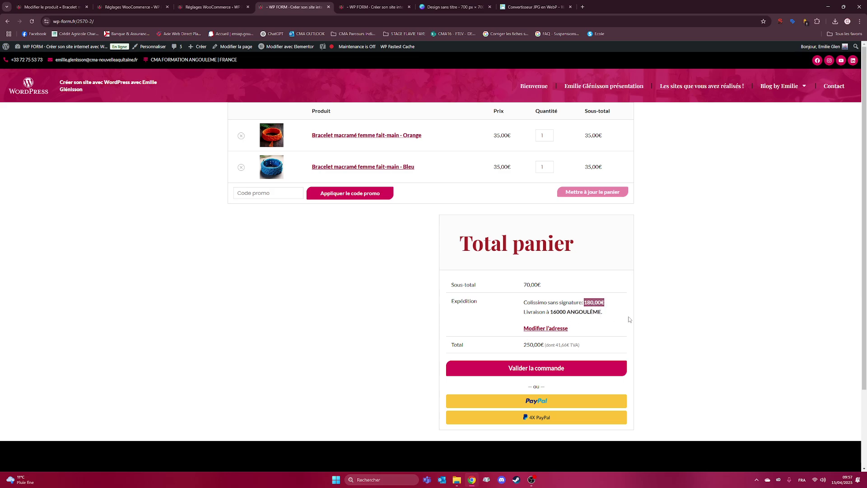